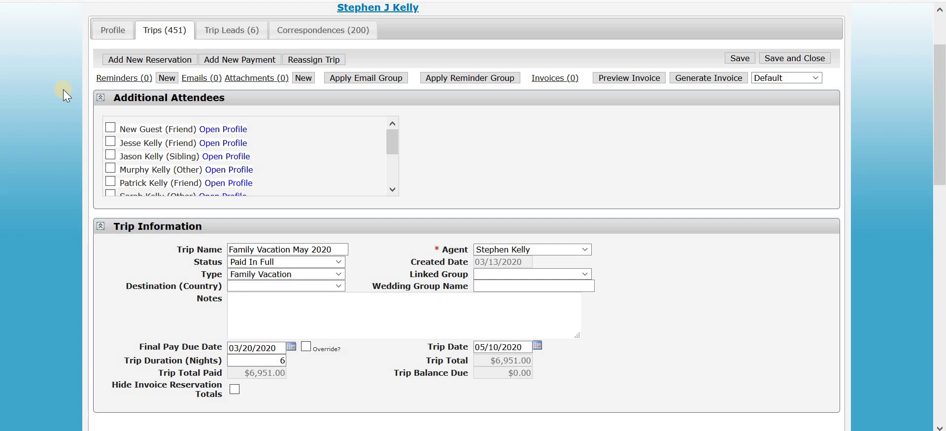
- Save the Family Vacation May 2020 trip as Cancelled, completing its reminders and deleting custom emails
scroll(60, 101, down, 1)
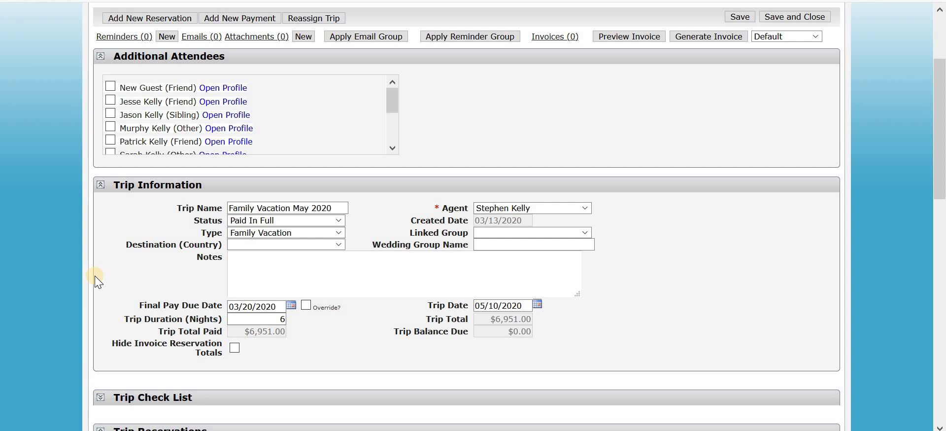
click(262, 220)
click(261, 263)
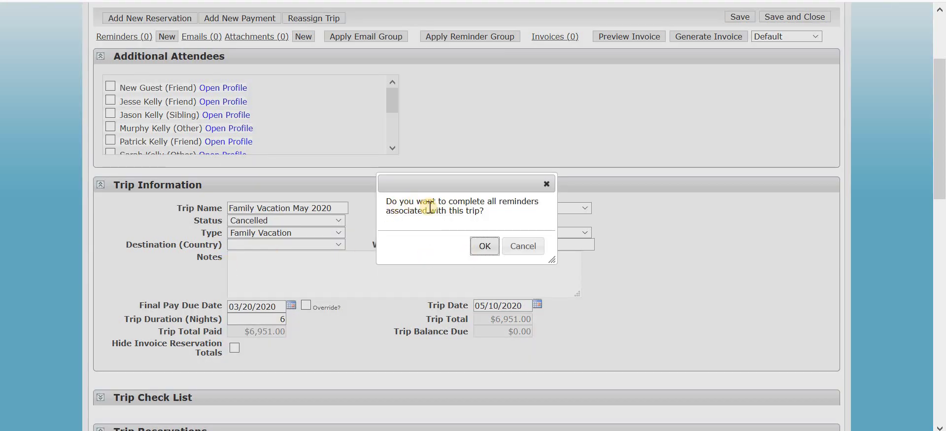
click(483, 247)
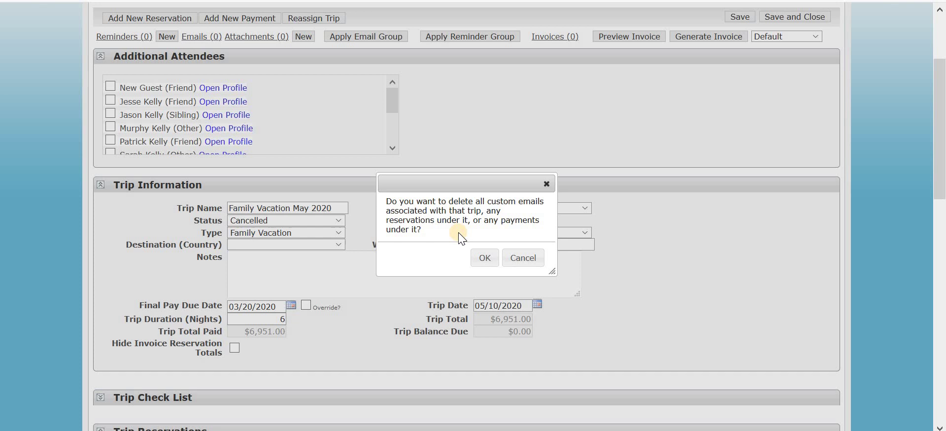
click(485, 258)
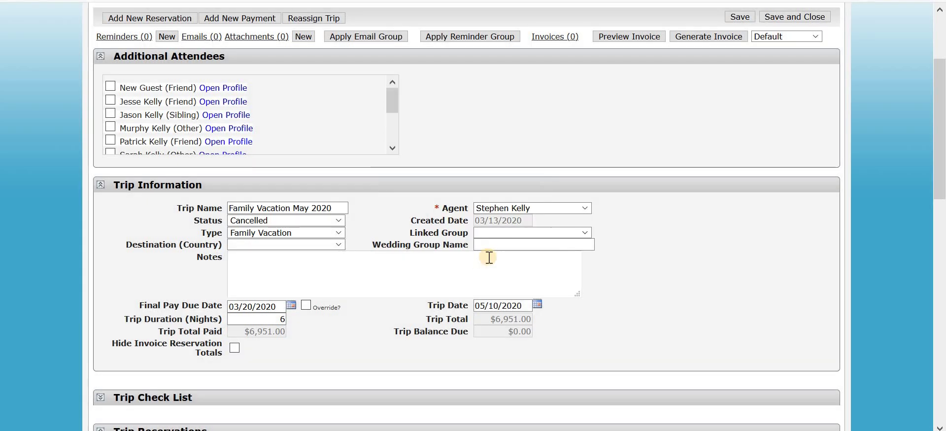
click(750, 17)
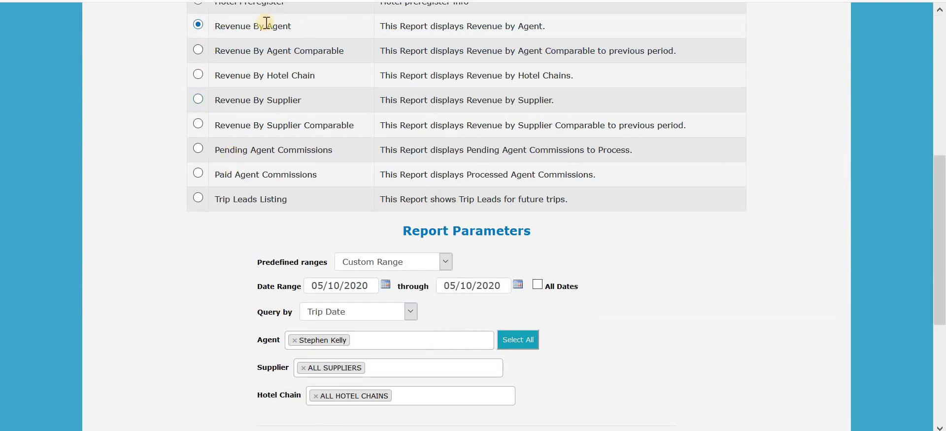
- Show the Revenue By Agent report for 05/10/2020, which lists $0.00 in every column
scroll(347, 230, down, 1)
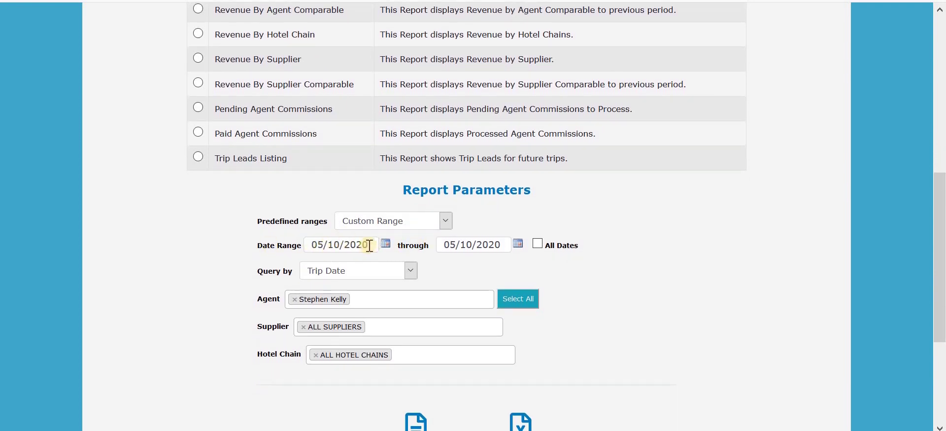
scroll(265, 271, down, 1)
scroll(332, 238, down, 1)
click(416, 349)
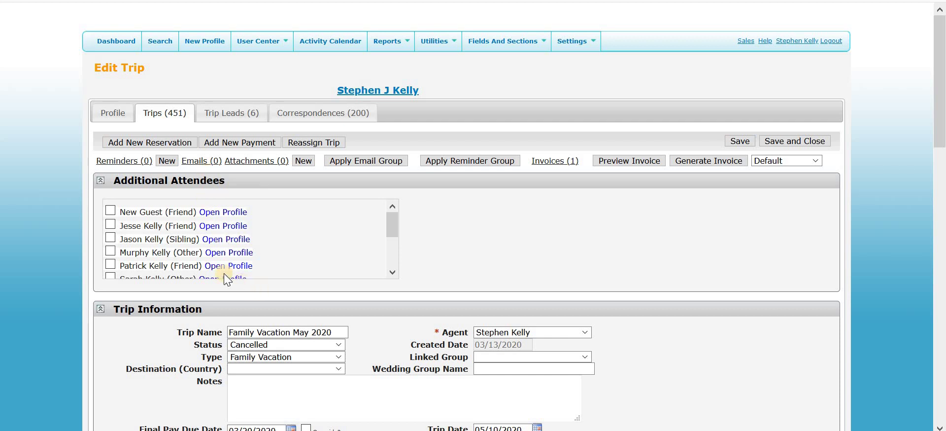
- Scroll the Cancelled trip's edit page and dismiss the chat notification
scroll(271, 259, down, 3)
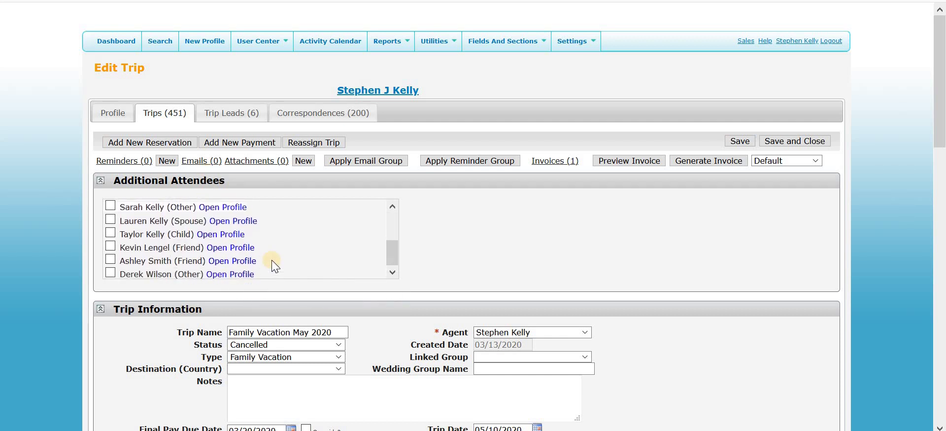
scroll(58, 257, down, 2)
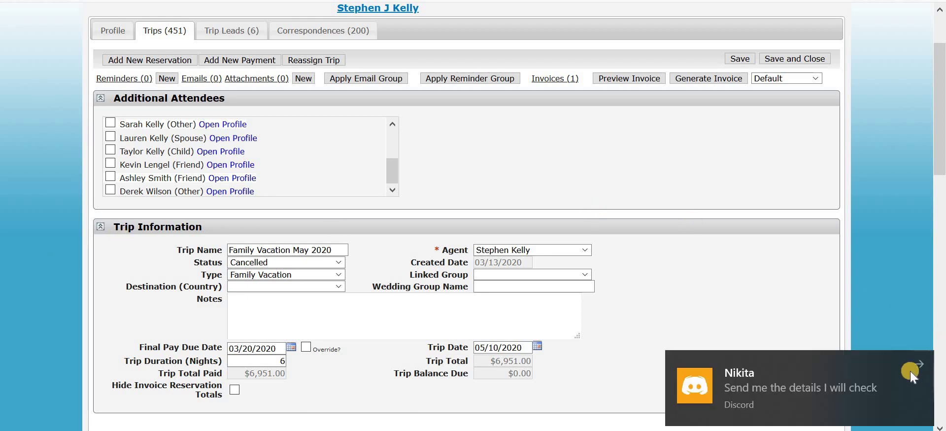
click(920, 366)
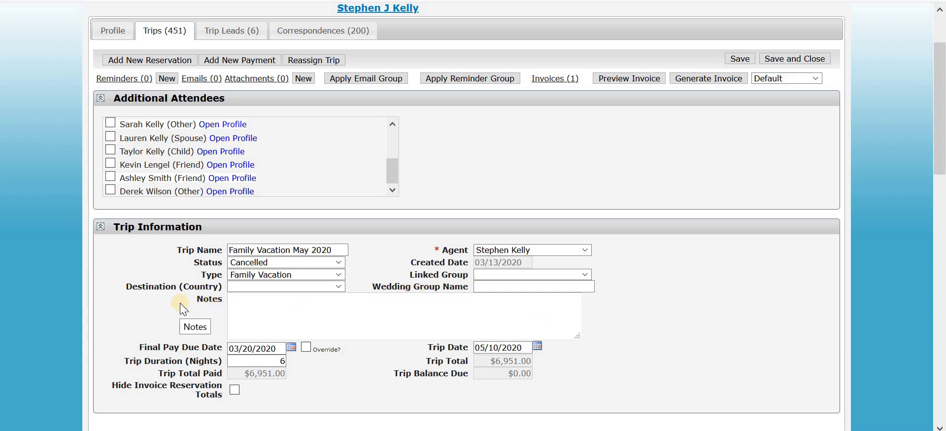
- Change the trip status to Cancelled With Insurance, completing reminders and deleting custom emails, and save
click(246, 264)
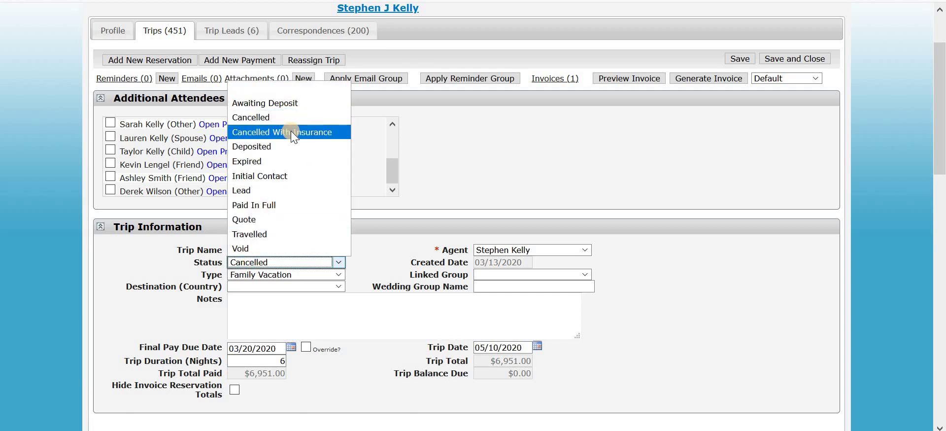
click(291, 131)
click(483, 245)
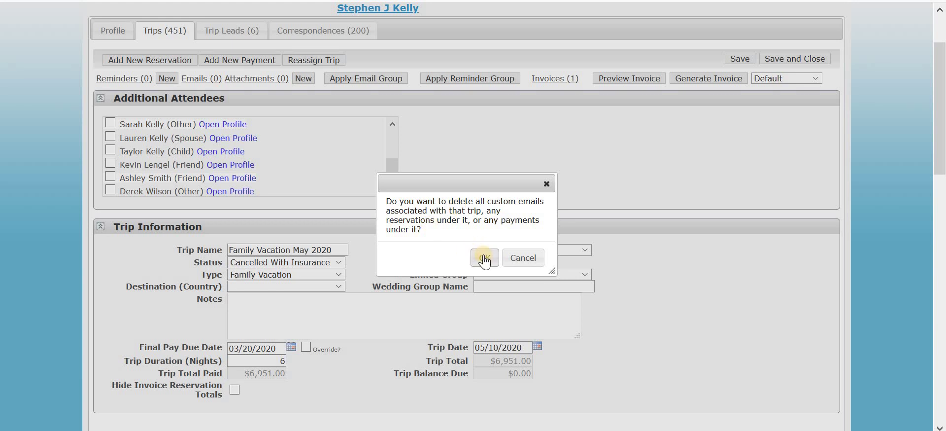
click(485, 258)
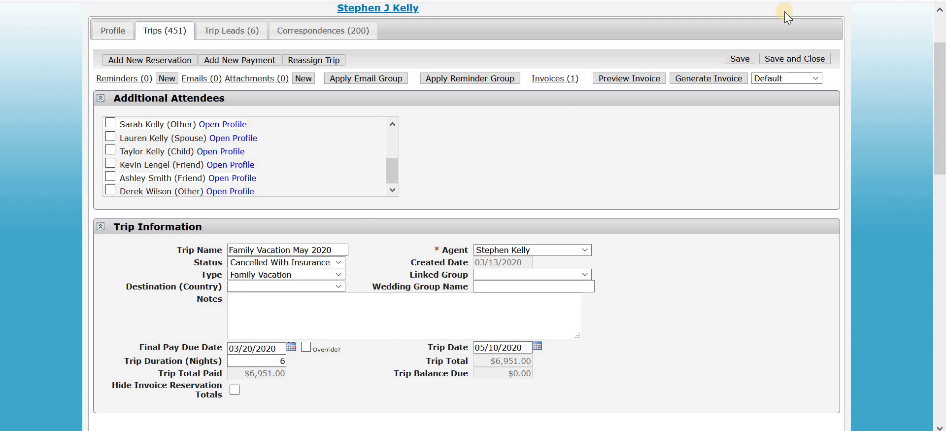
click(737, 60)
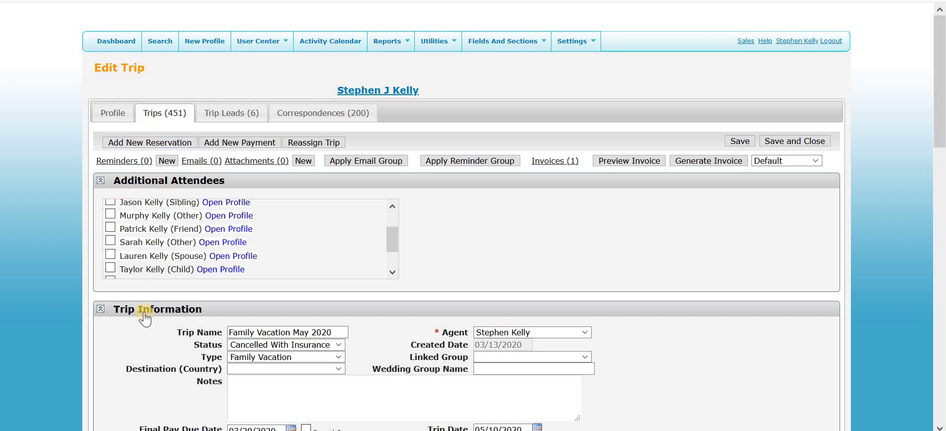
- Open the GOGO Vacations package reservation for editing and dismiss the chat popup
scroll(93, 330, down, 4)
scroll(119, 302, down, 4)
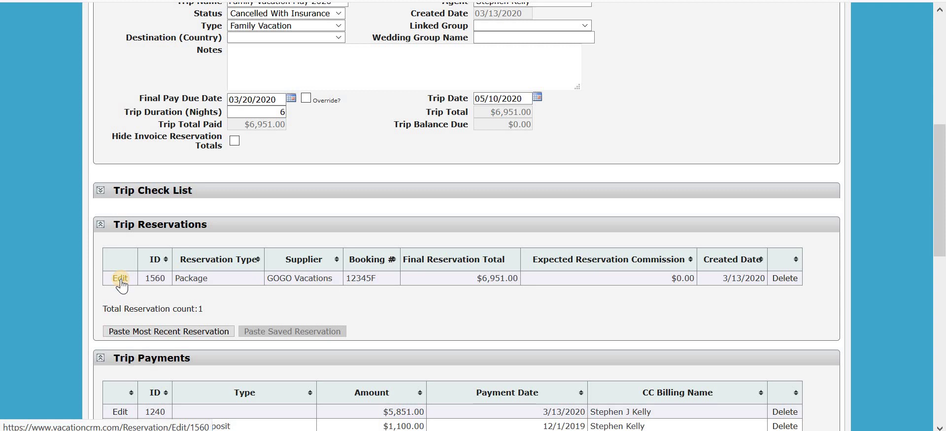
click(121, 279)
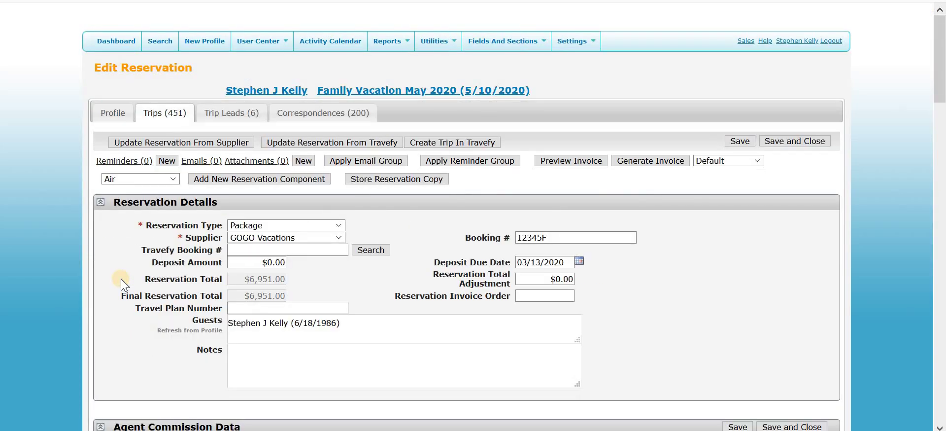
scroll(232, 290, down, 5)
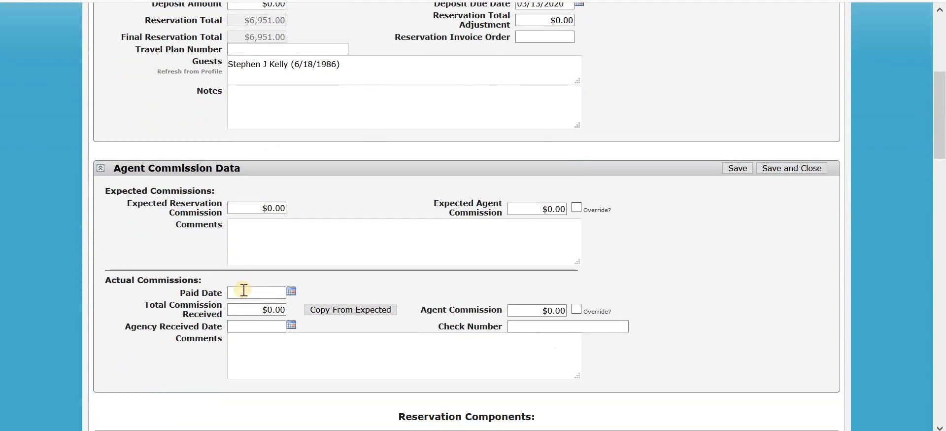
scroll(243, 289, down, 4)
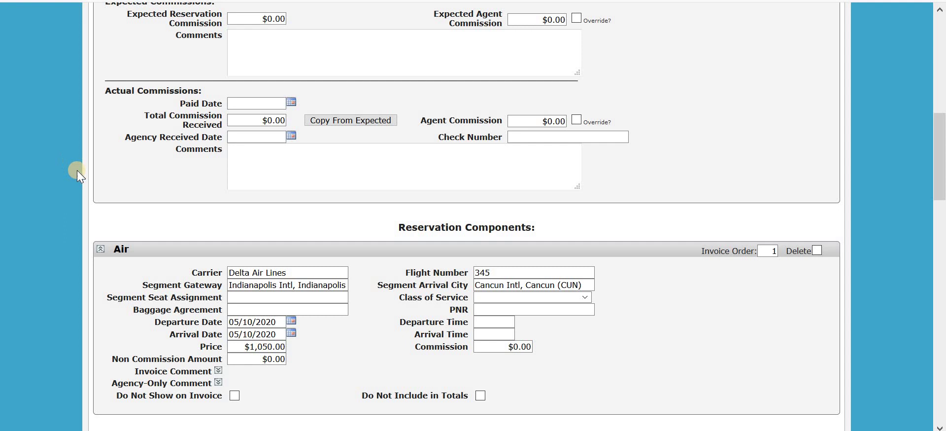
scroll(78, 177, down, 2)
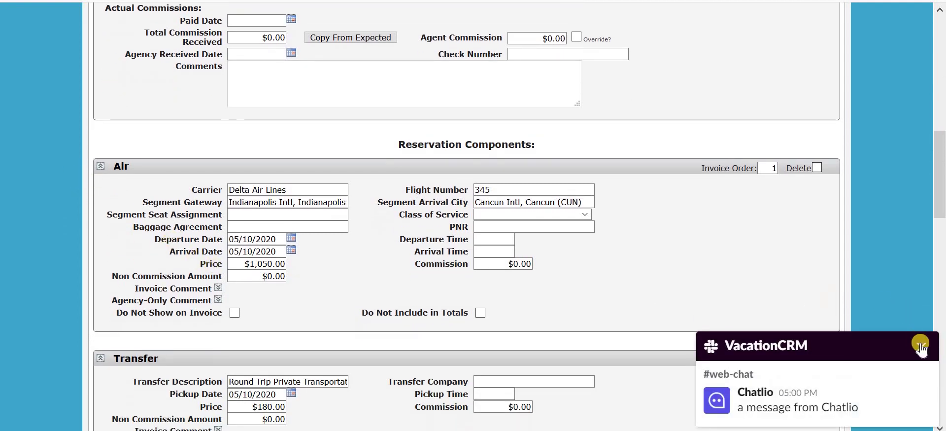
click(921, 346)
- Clear the Air ($1,050.00), Transfer ($180.00) and Hotel ($5,245.00) prices, keeping the $476.00 insurance
drag(239, 264, 430, 261)
key(BackSpace)
scroll(246, 291, down, 3)
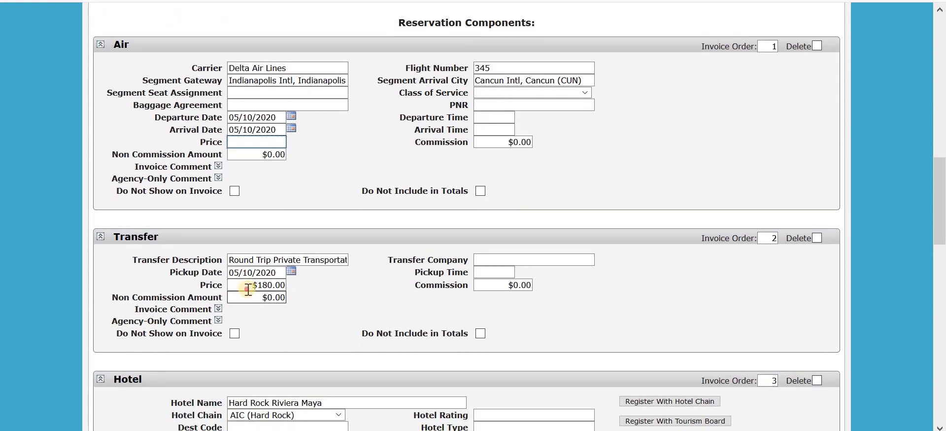
drag(248, 289, 324, 279)
key(BackSpace)
scroll(316, 318, down, 3)
drag(245, 363, 346, 356)
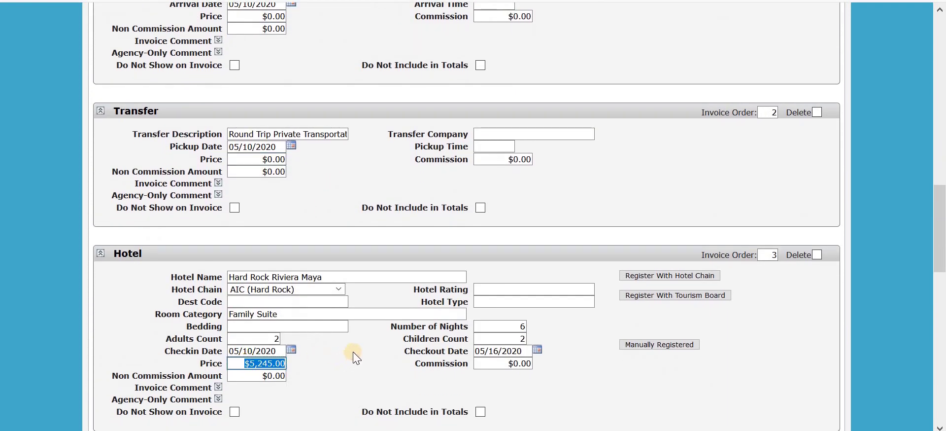
key(BackSpace)
scroll(341, 332, down, 6)
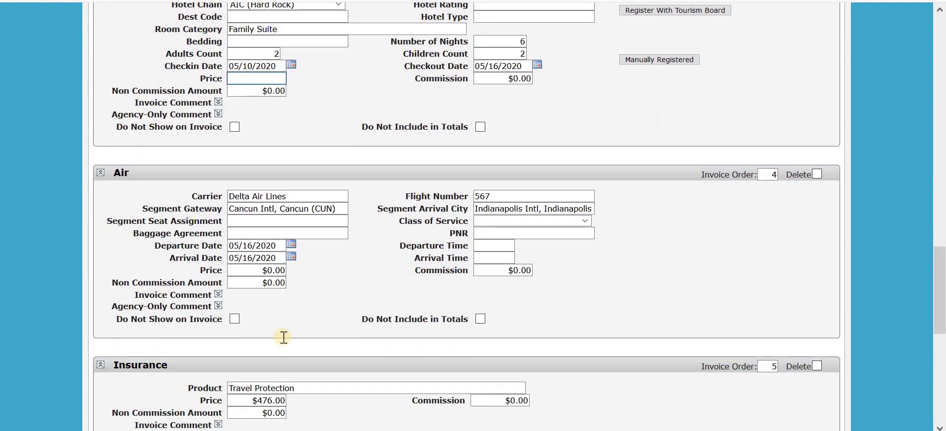
scroll(284, 337, down, 4)
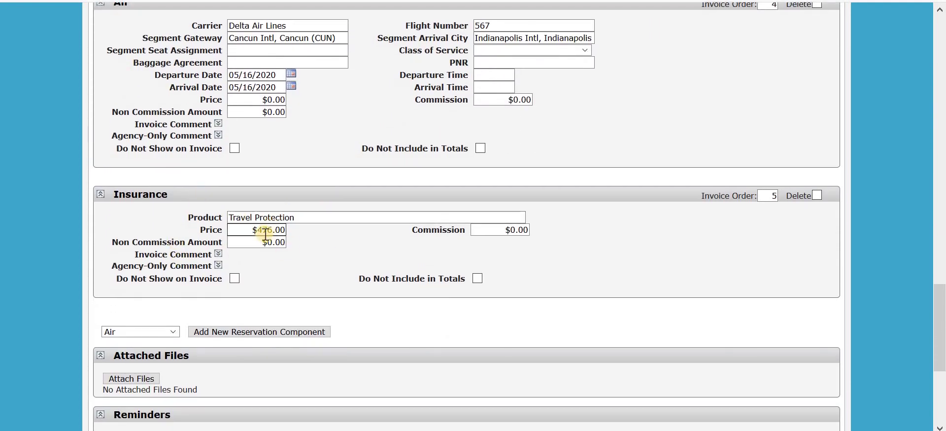
scroll(276, 226, up, 13)
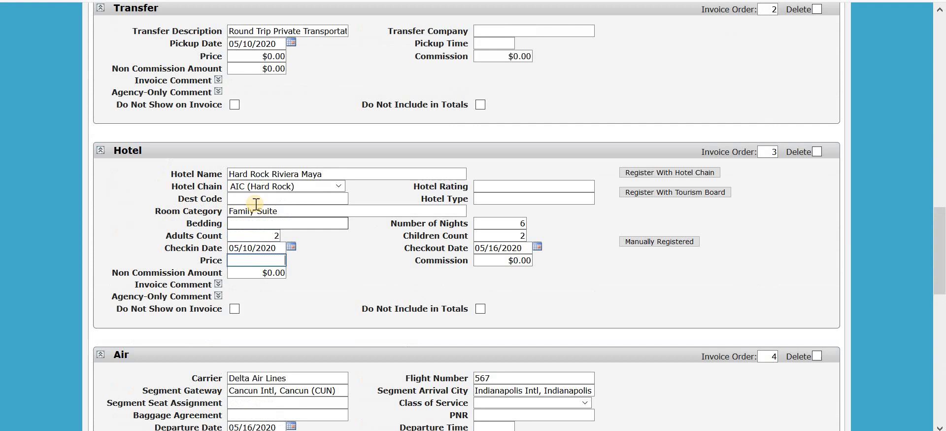
scroll(253, 203, up, 6)
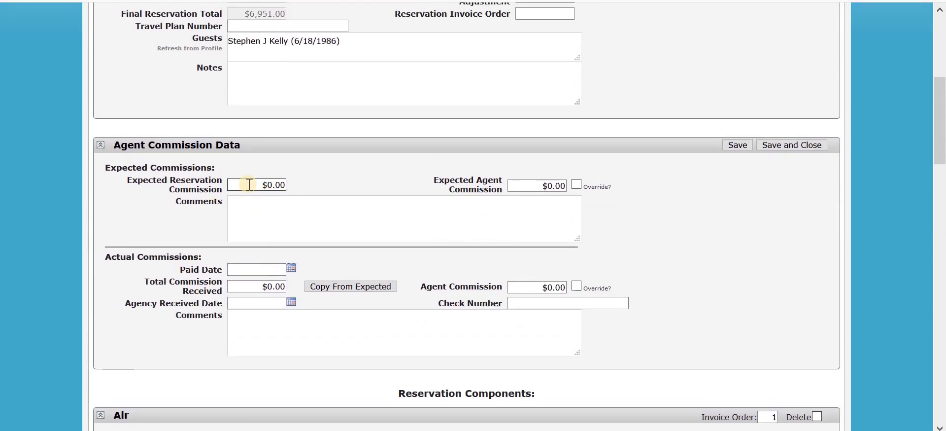
- Set the expected reservation commission to $100.00 and save the reservation
click(250, 184)
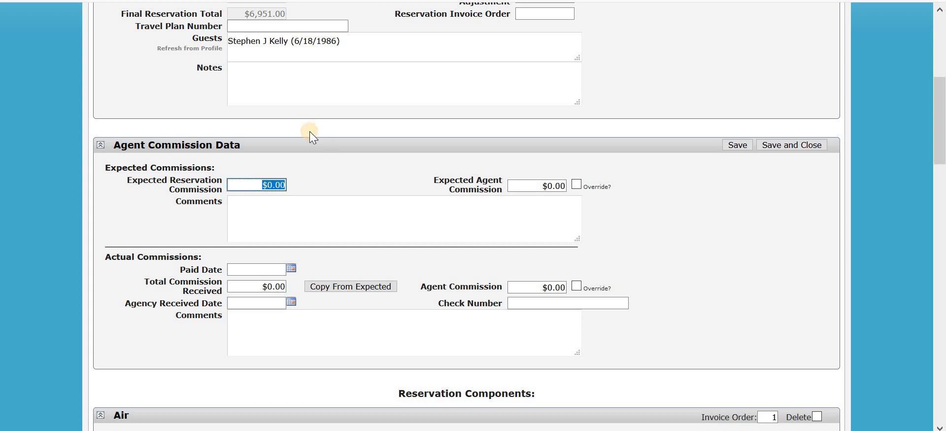
text(100.00)
click(315, 177)
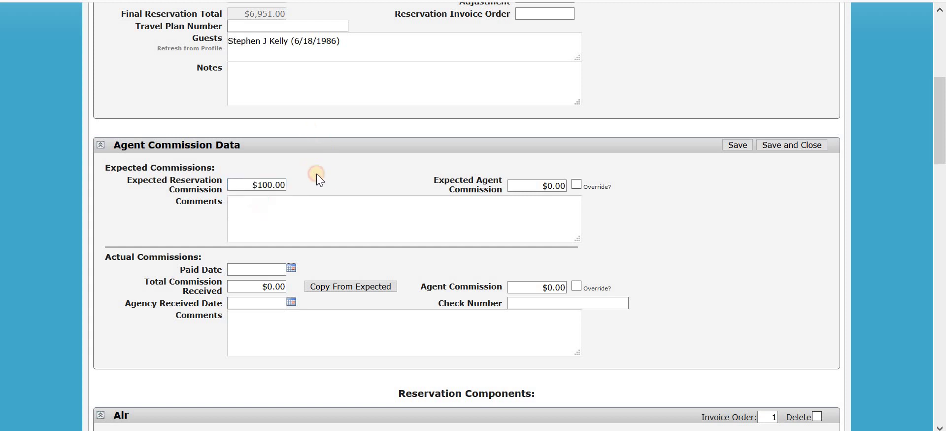
click(737, 145)
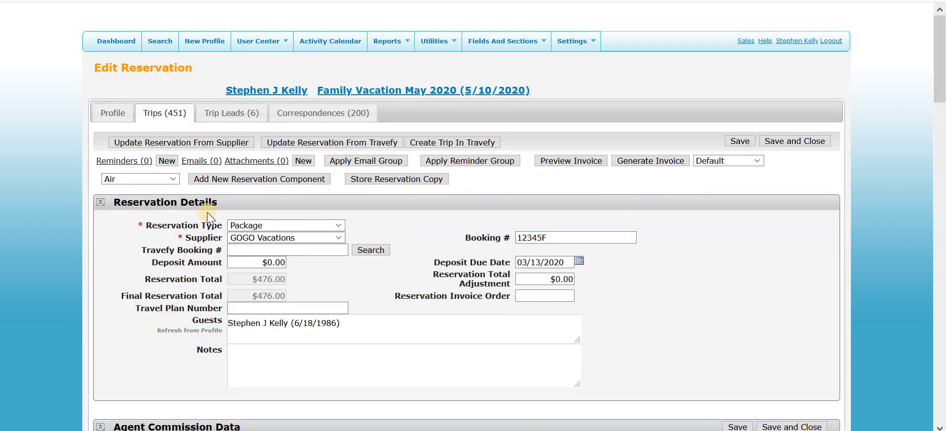
- Preview the reservation invoice and check its $476.00 grand total
click(580, 161)
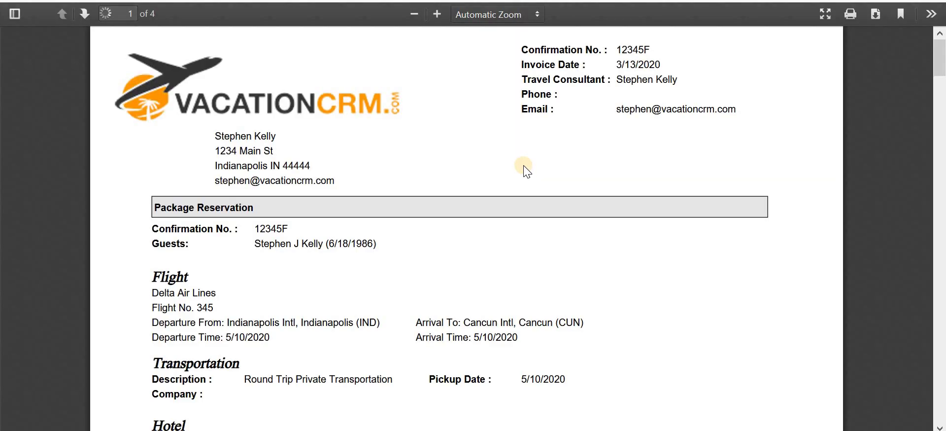
scroll(525, 169, down, 7)
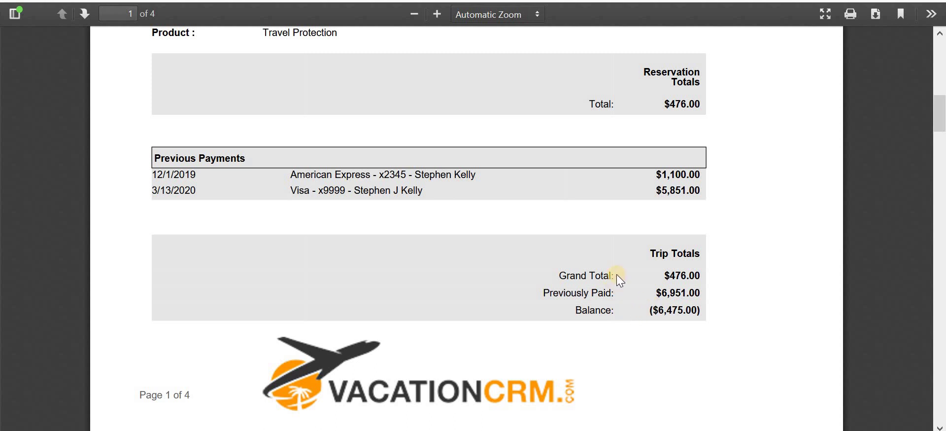
scroll(575, 257, up, 3)
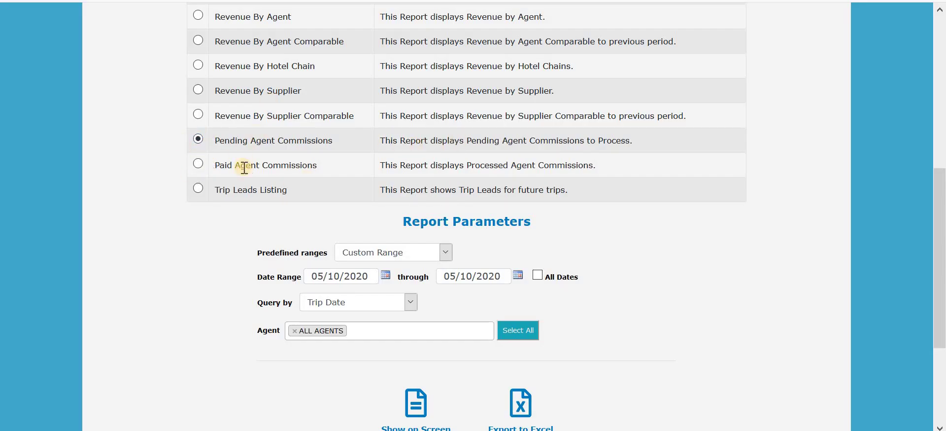
- Generate the Pending Agent Commissions report showing $100.00 expected and $80.00 agent commission
scroll(325, 256, down, 1)
click(416, 361)
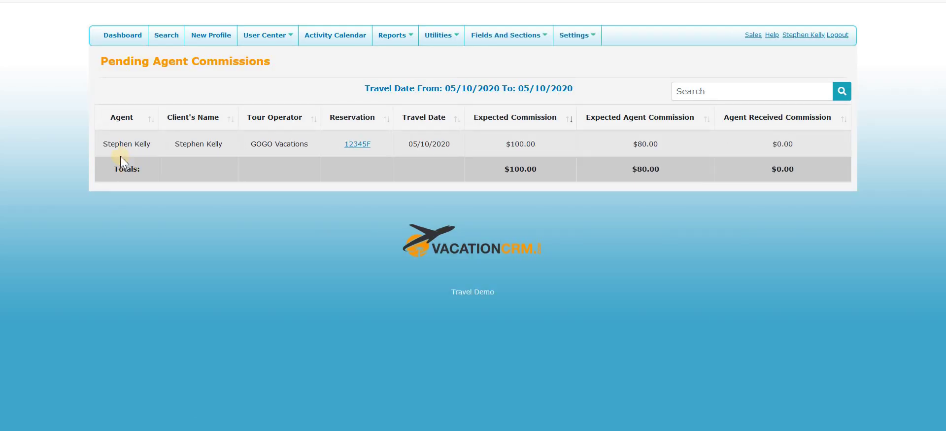